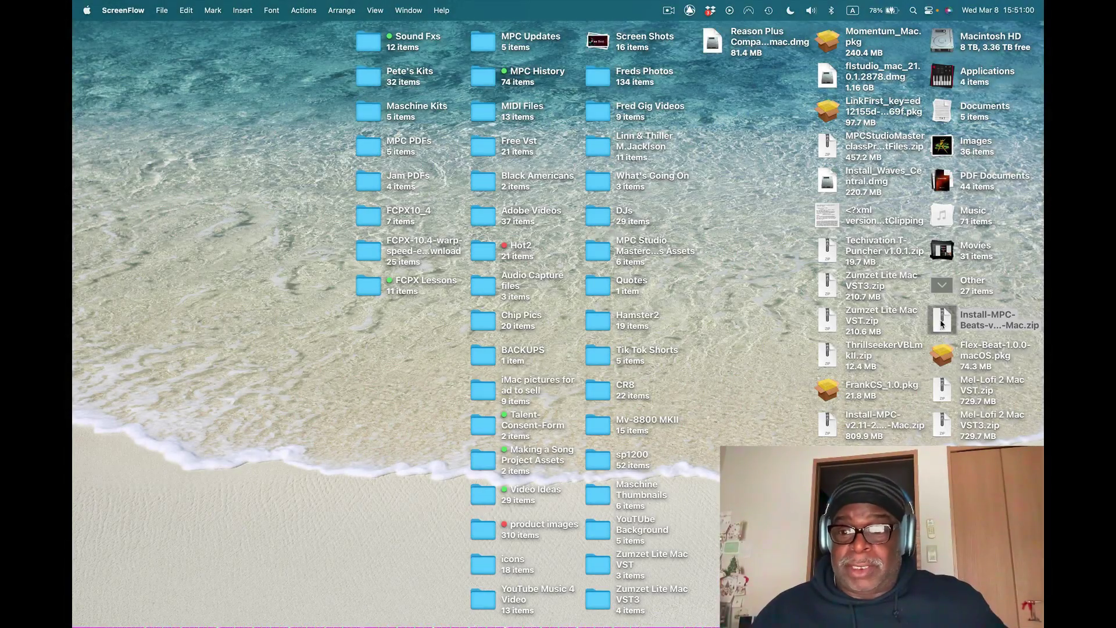
# - Unzip Install-MPC-Beats and launch the .pkg inside the MPC-Beats-Installer-2.11.7.39 folder
pyautogui.doubleClick(942, 324)
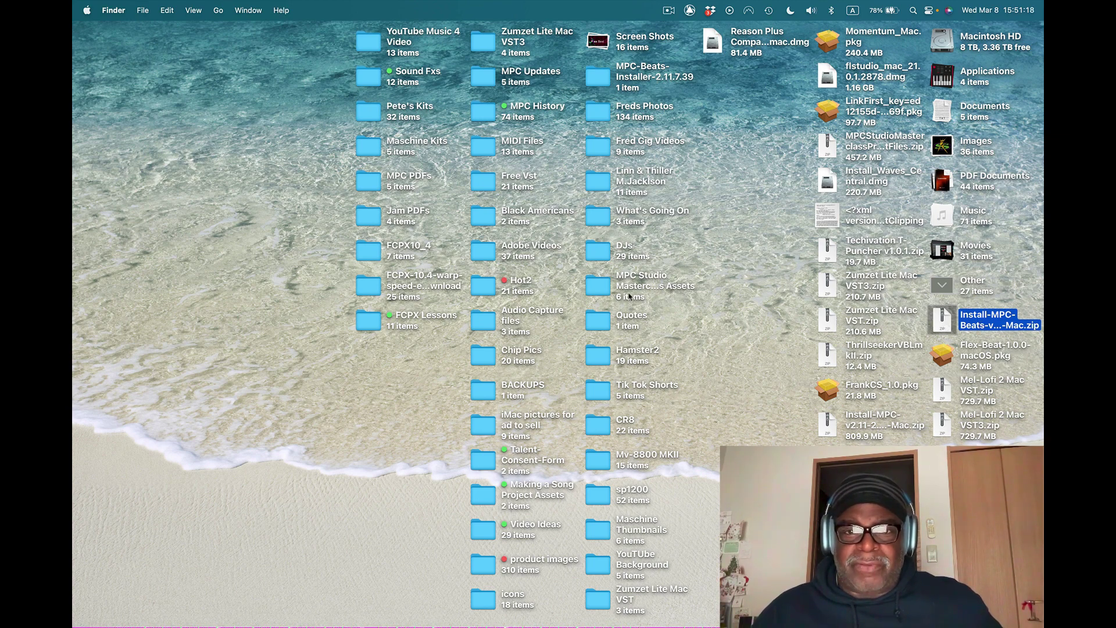
pyautogui.doubleClick(597, 77)
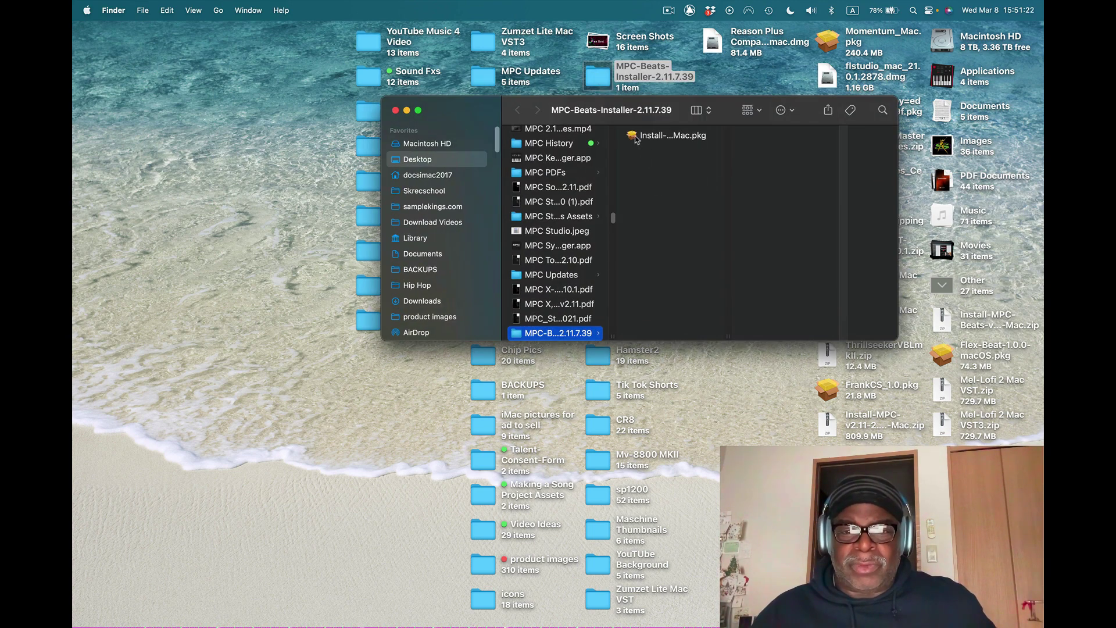
pyautogui.doubleClick(636, 136)
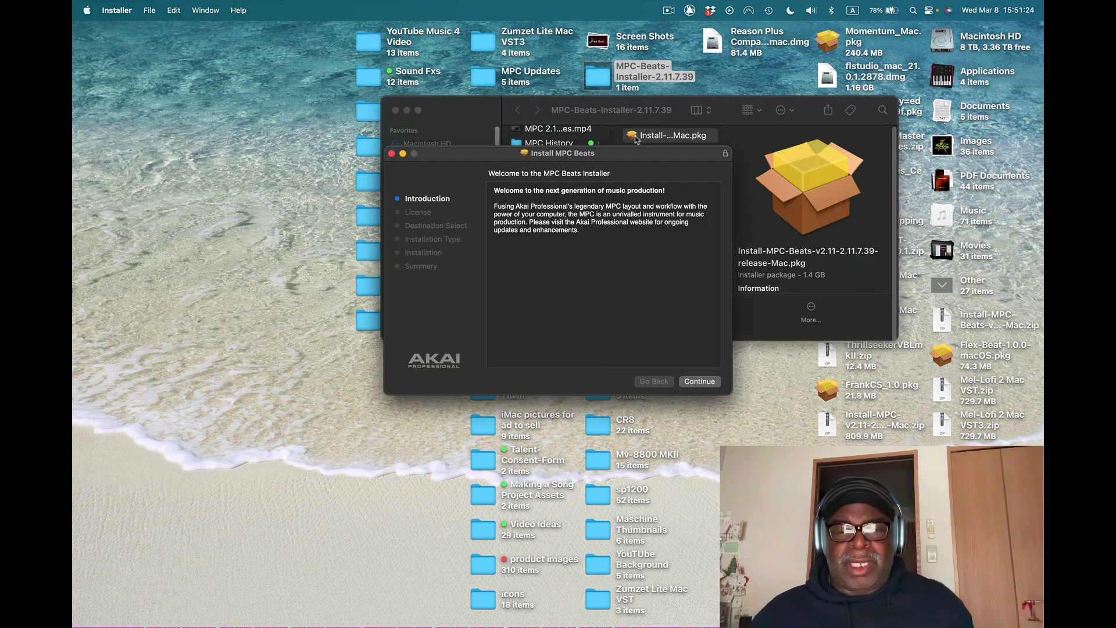
# - Agree to the license and begin a Standard Install of MPC Beats on Macintosh HD
pyautogui.click(702, 383)
pyautogui.click(702, 382)
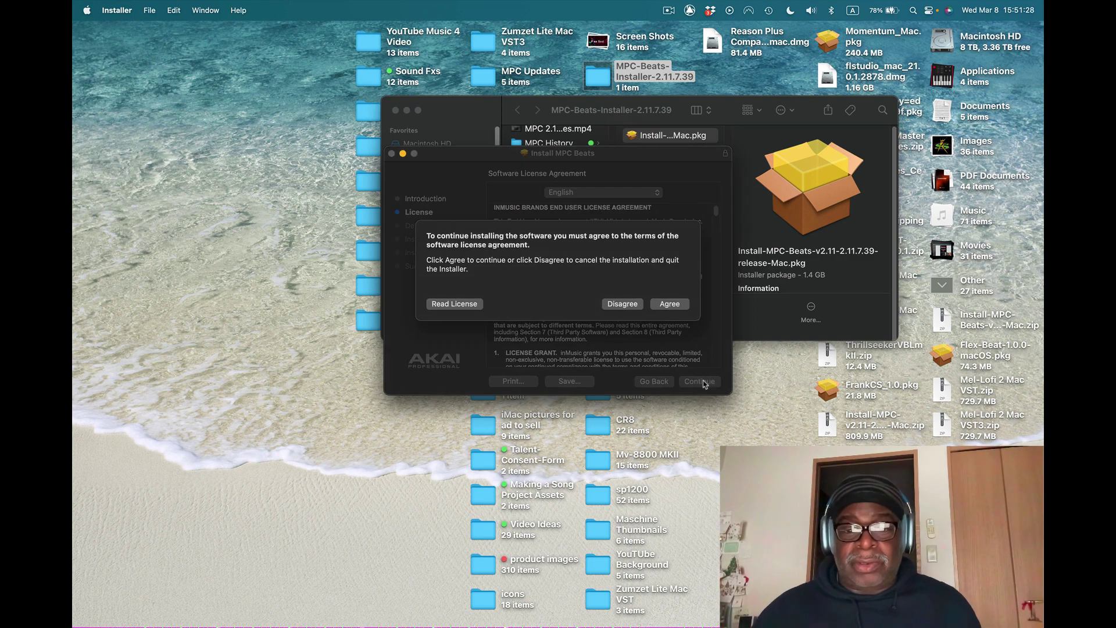
pyautogui.click(671, 305)
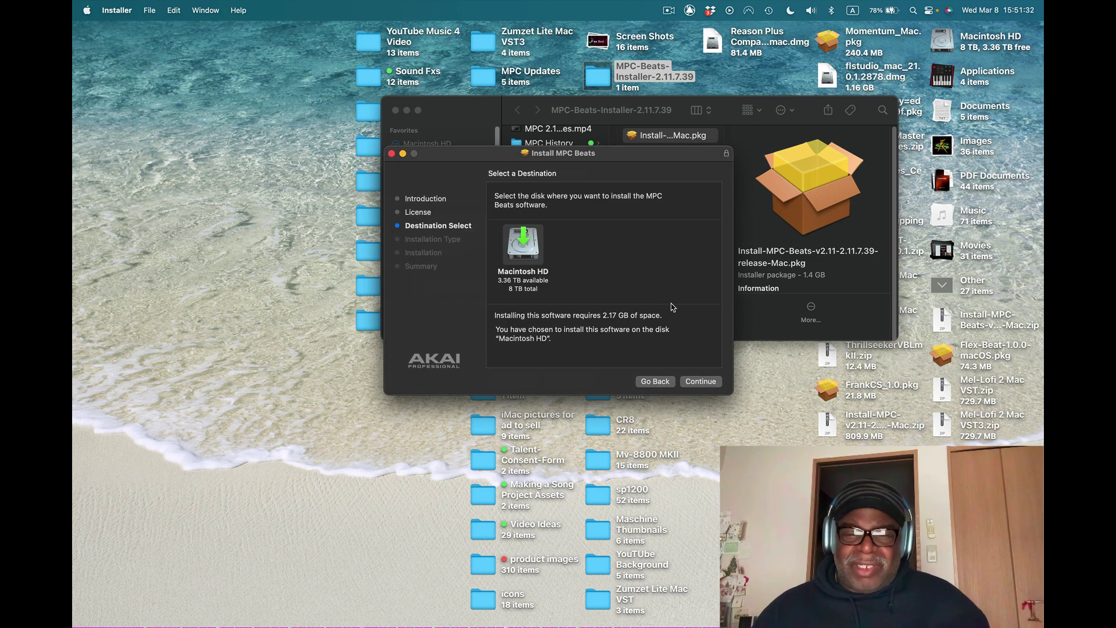
pyautogui.click(712, 381)
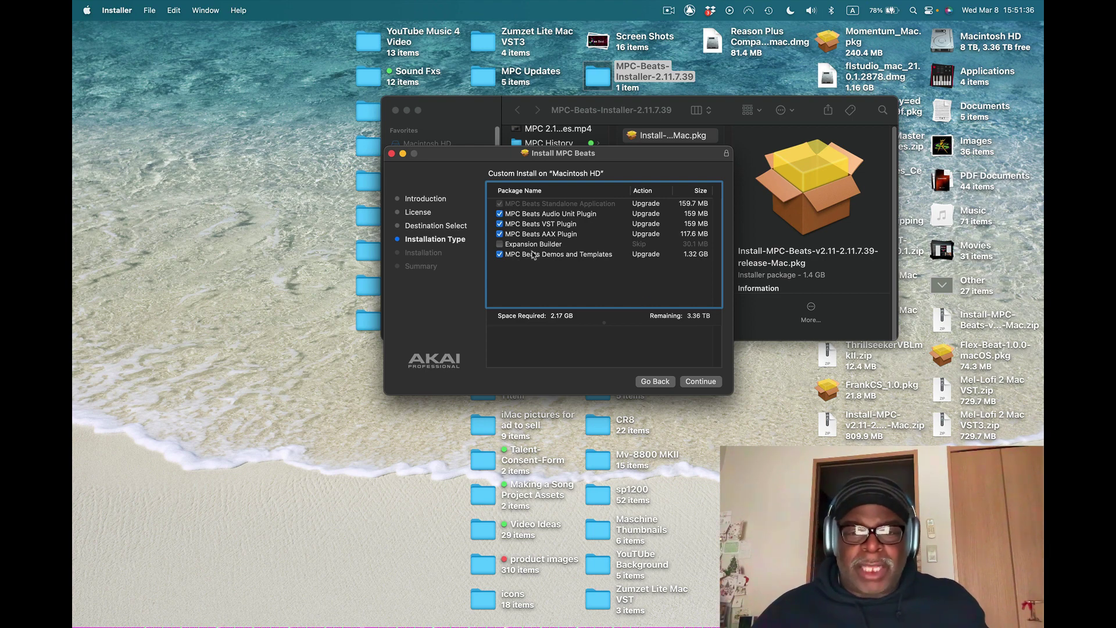
pyautogui.click(702, 384)
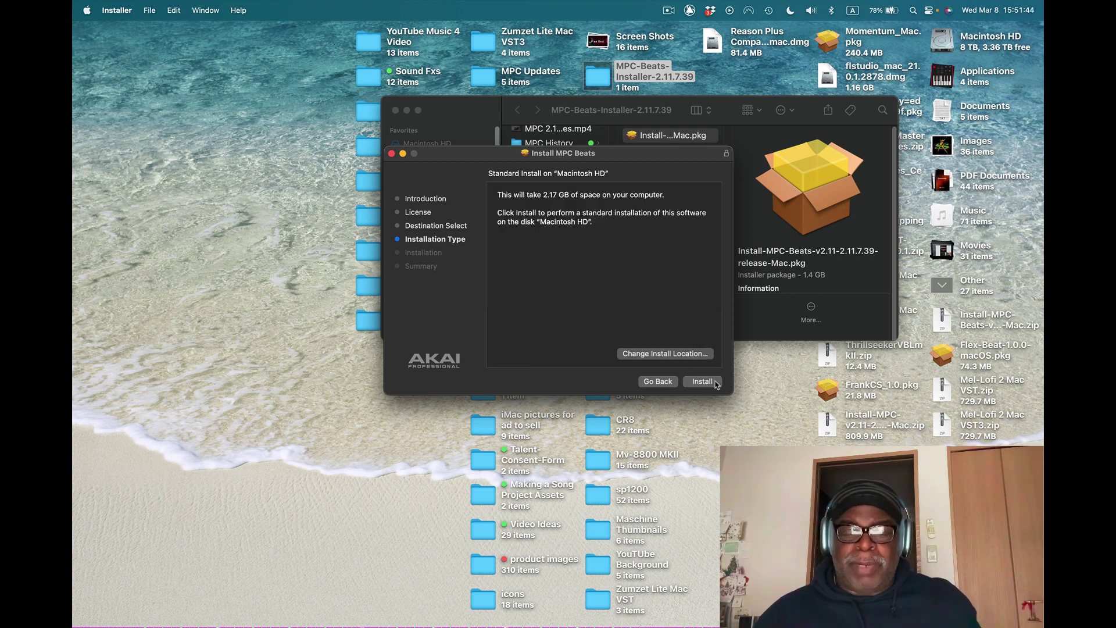
pyautogui.click(701, 382)
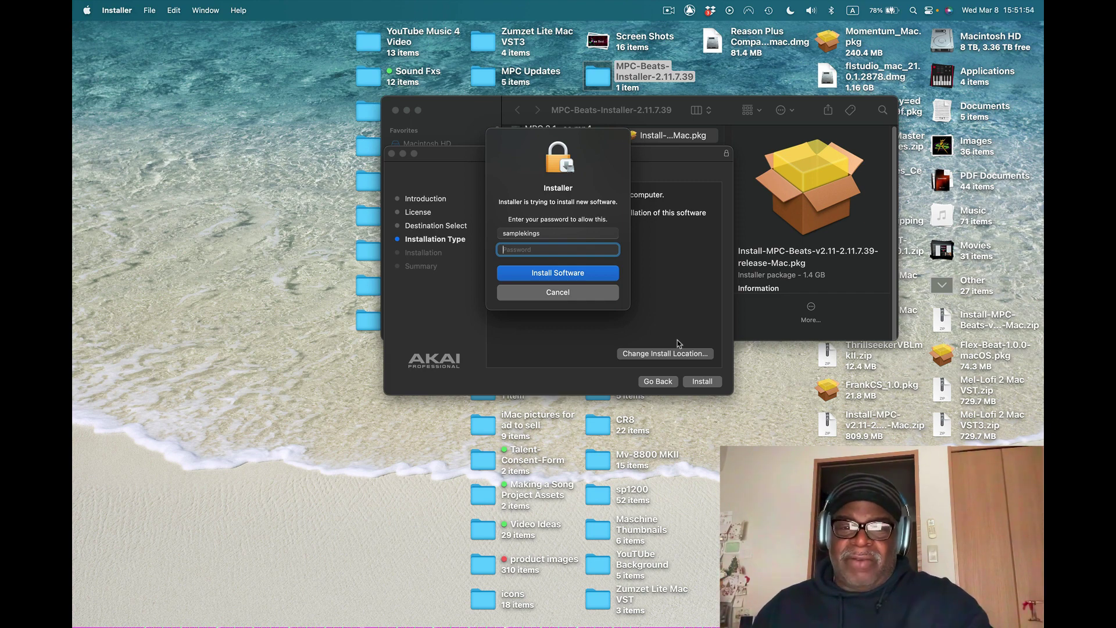
# - Enter the account password to authorise installing MPC Beats
pyautogui.write('s')
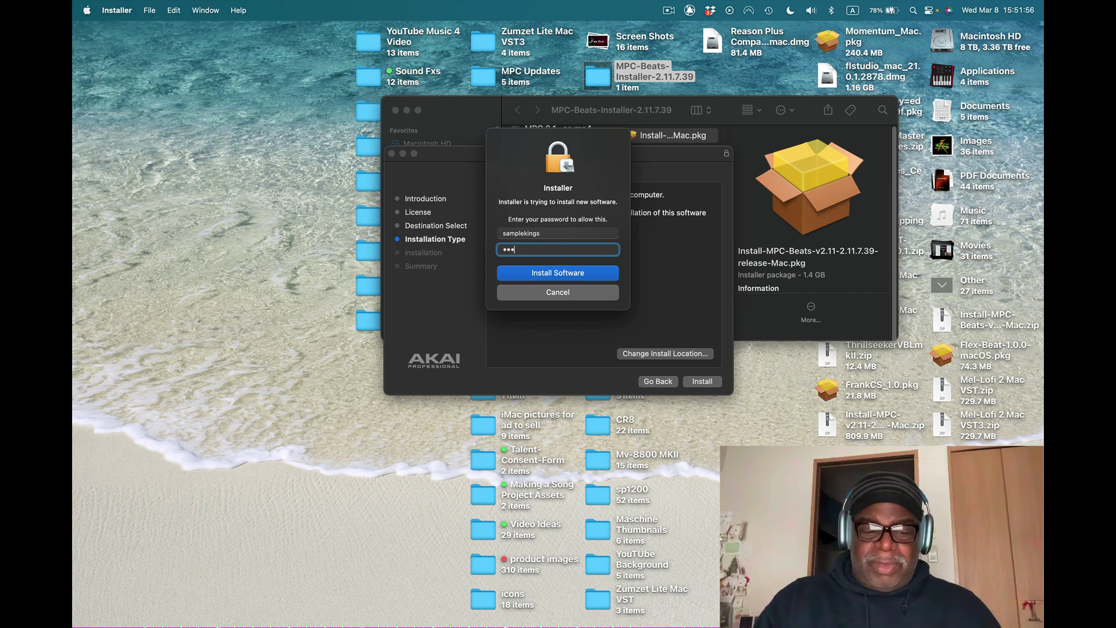
pyautogui.write('••')
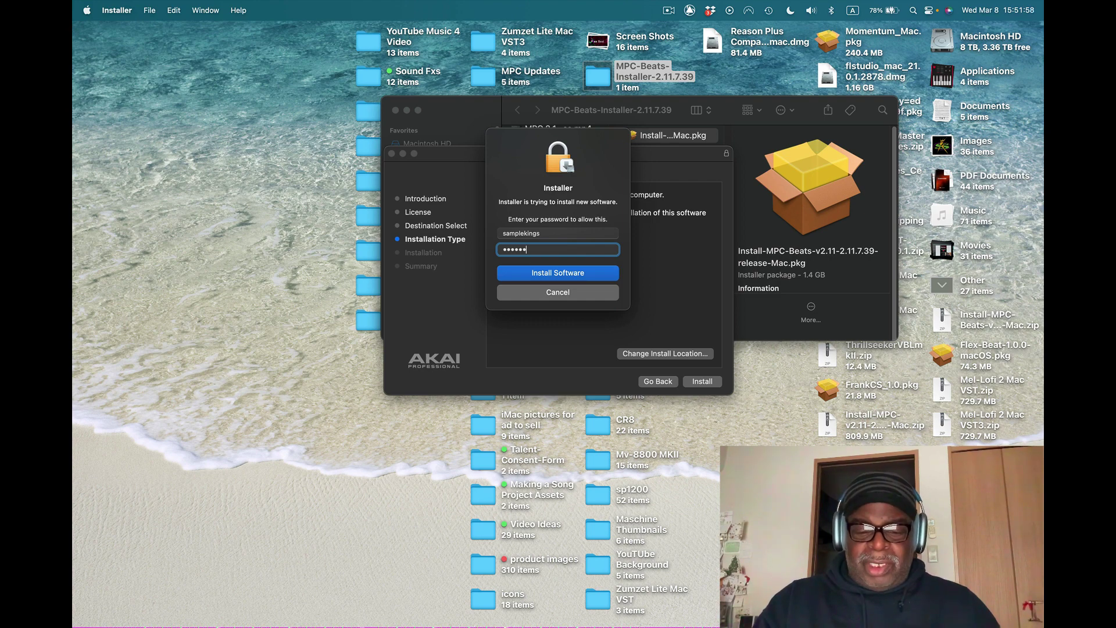
pyautogui.press('Return')
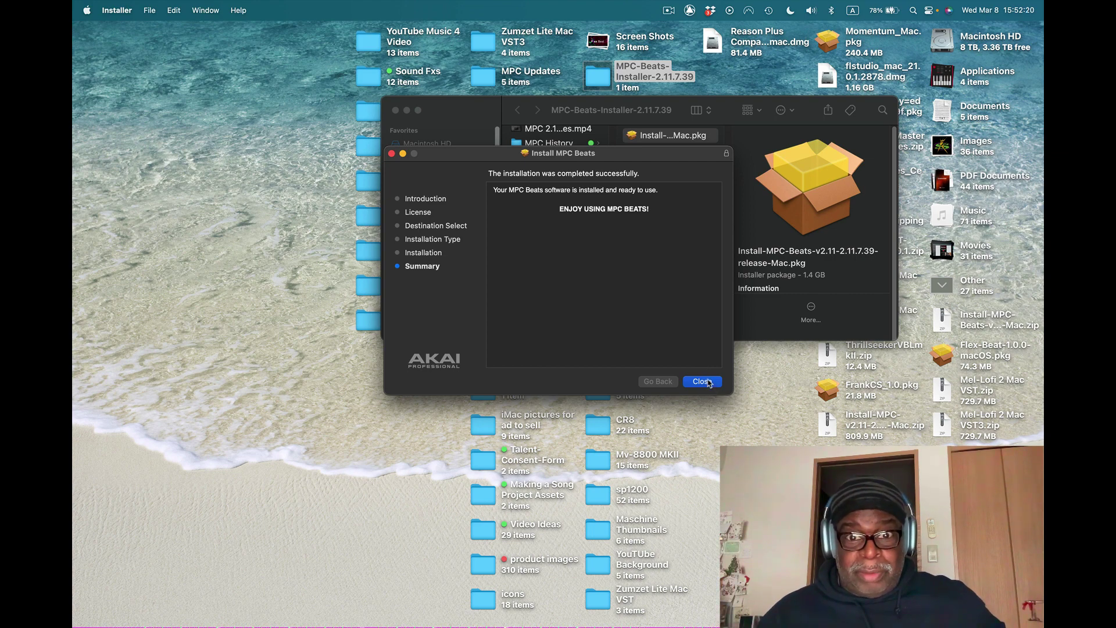
# - Close the installer once its summary reports a successful installation
pyautogui.click(702, 381)
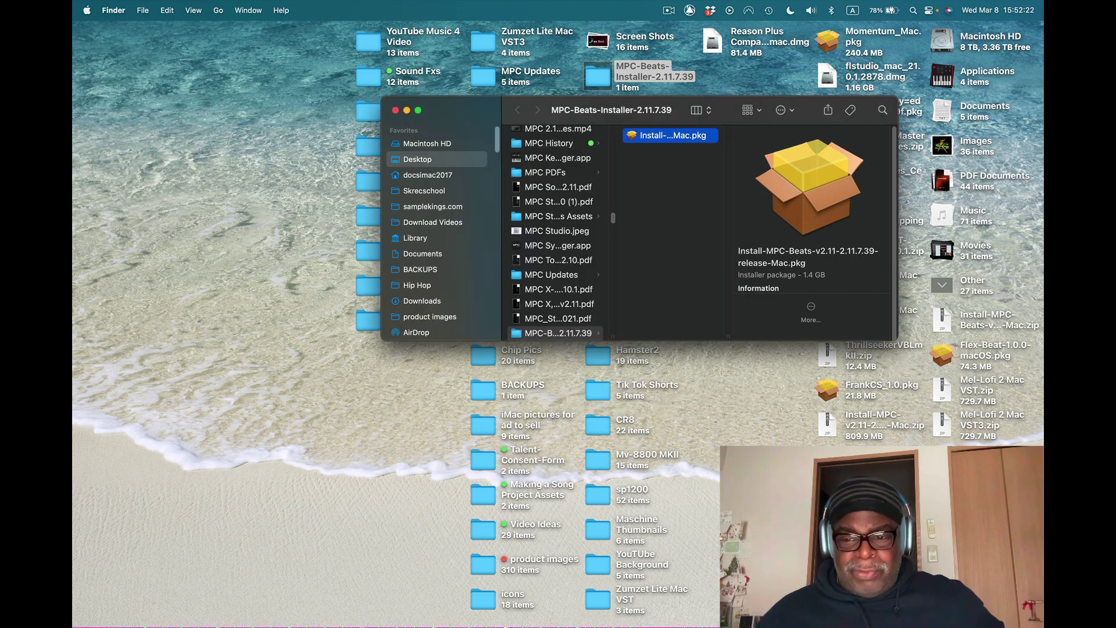
# - Launch MPC Beats 2.11.7 from the Dock, view its release notes, then return to it
pyautogui.moveTo(813, 626)
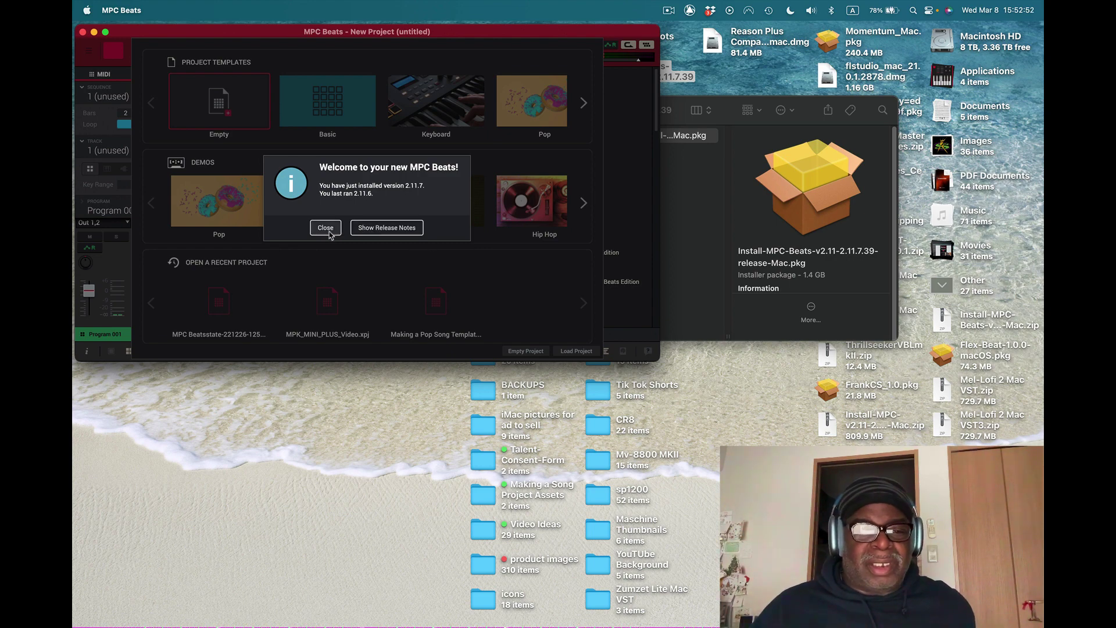
pyautogui.click(380, 231)
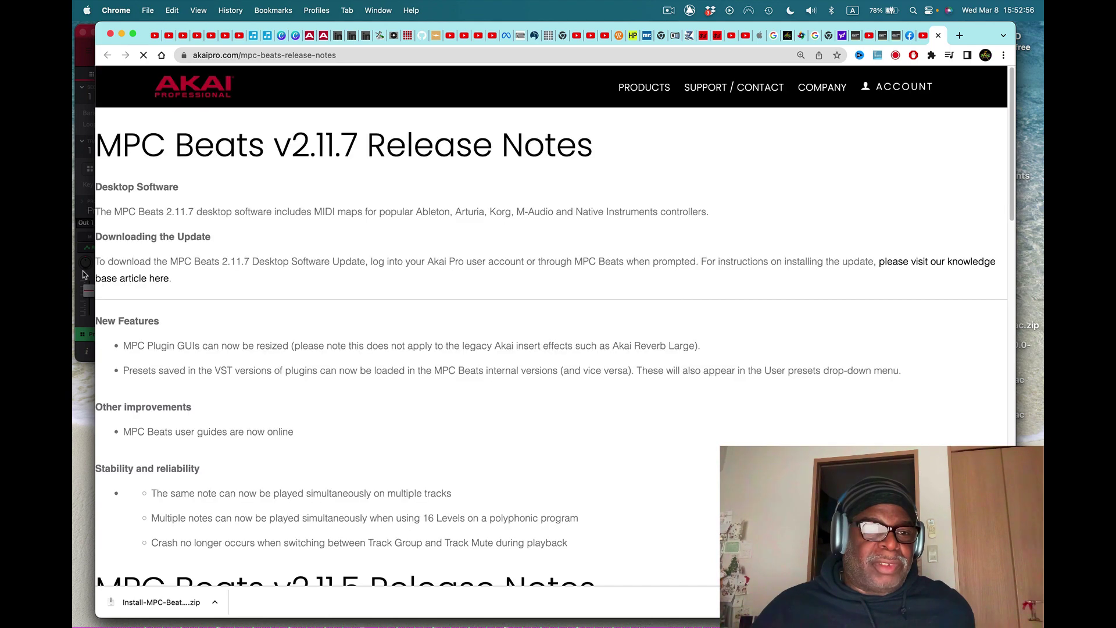
pyautogui.click(84, 274)
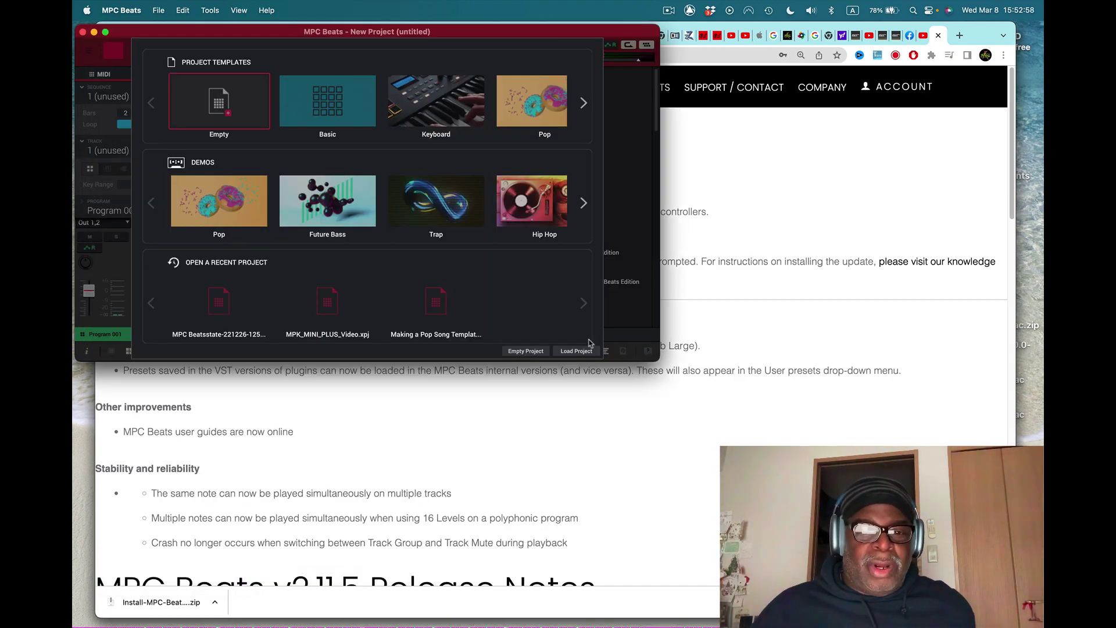
# - Create an Empty Project and resize the MPC Beats window to nearly full screen
pyautogui.click(521, 351)
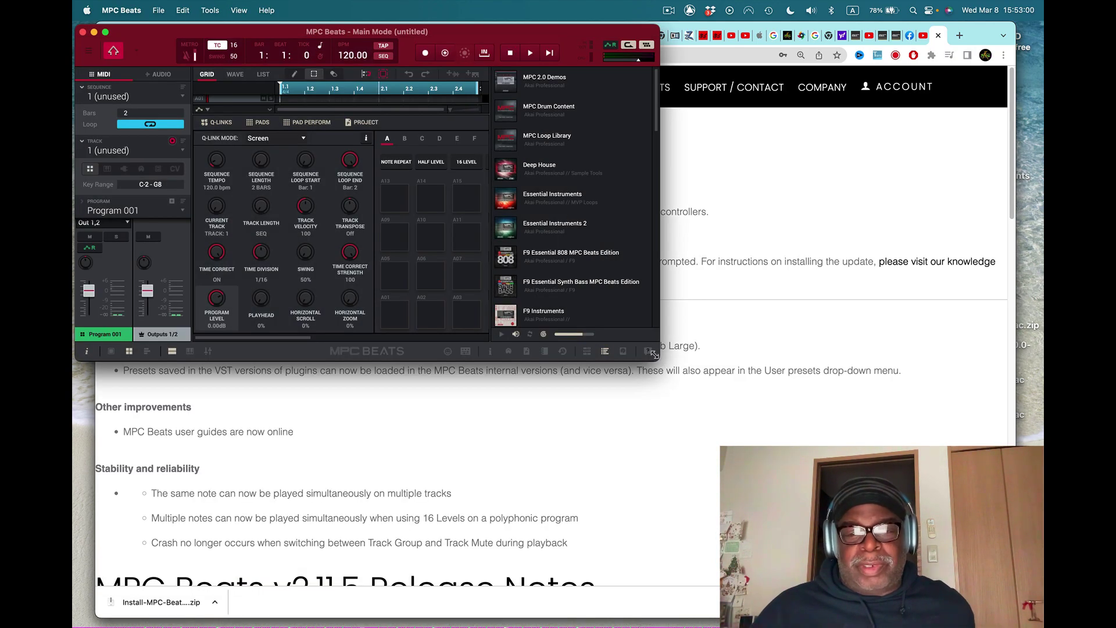
pyautogui.moveTo(708, 391); pyautogui.dragTo(1043, 625)
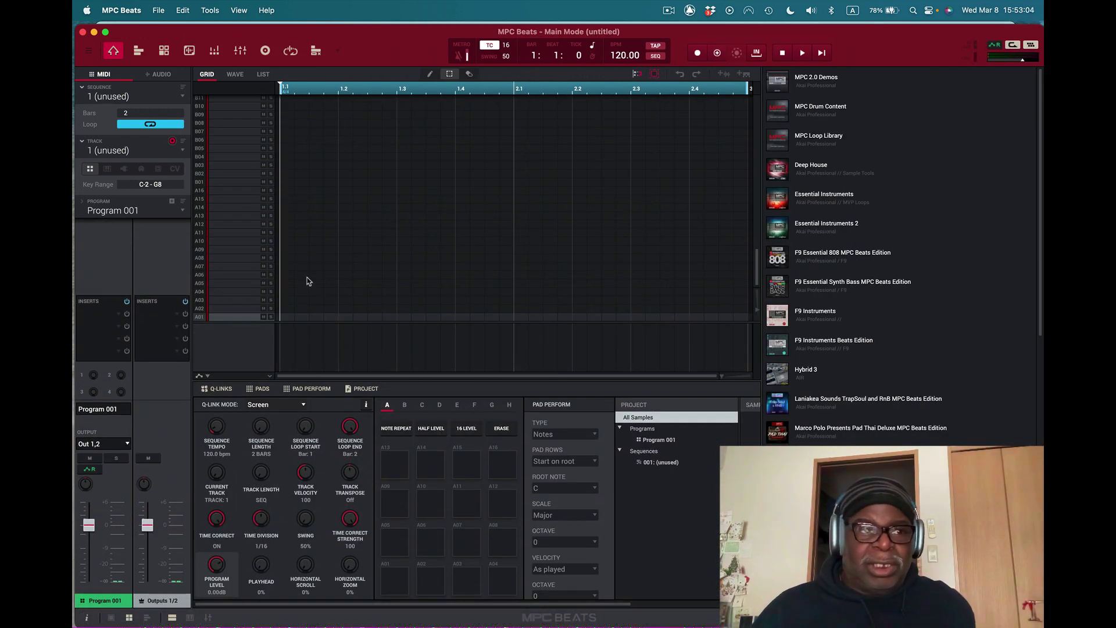
# - Open MPC Beats Preferences and check the Plugins, MIDI/Sync and Hardware pages
pyautogui.click(122, 11)
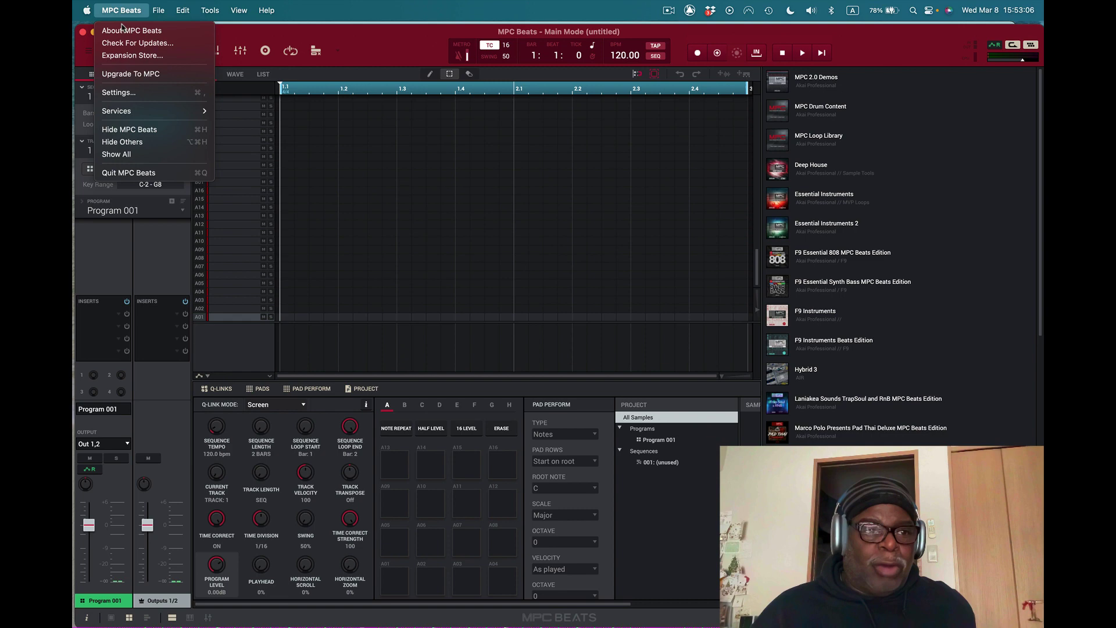
pyautogui.click(123, 96)
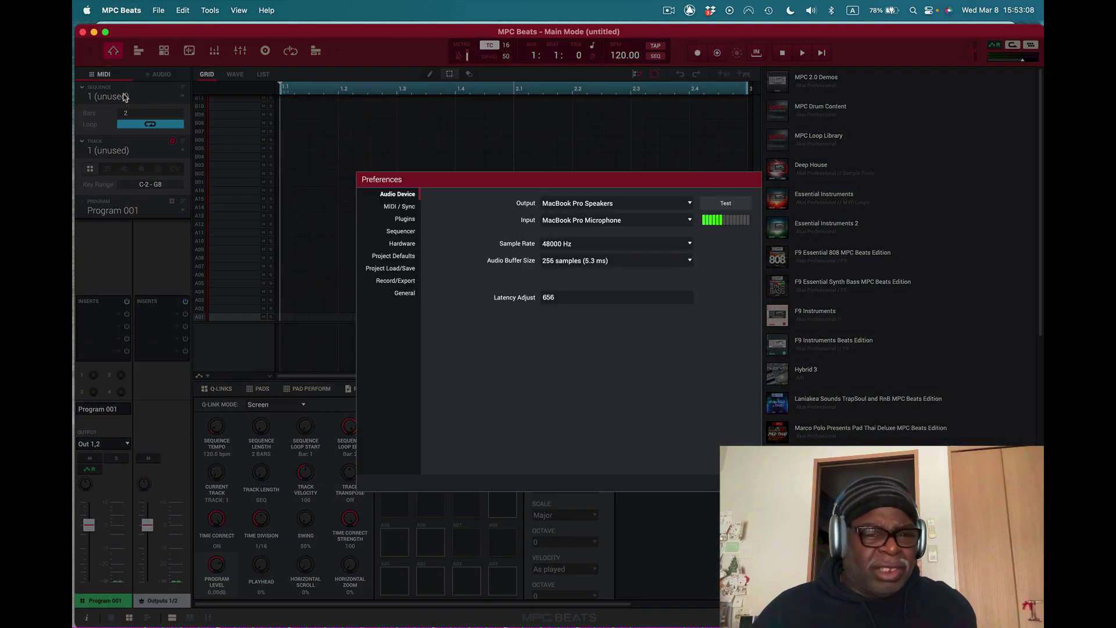
pyautogui.click(407, 219)
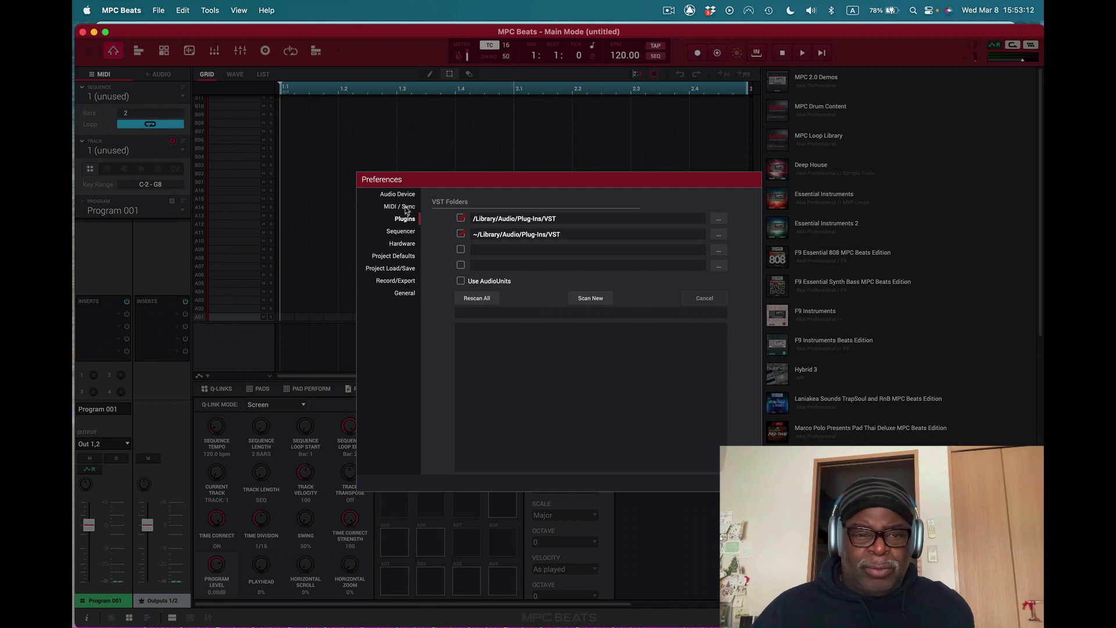
pyautogui.click(406, 208)
pyautogui.click(403, 244)
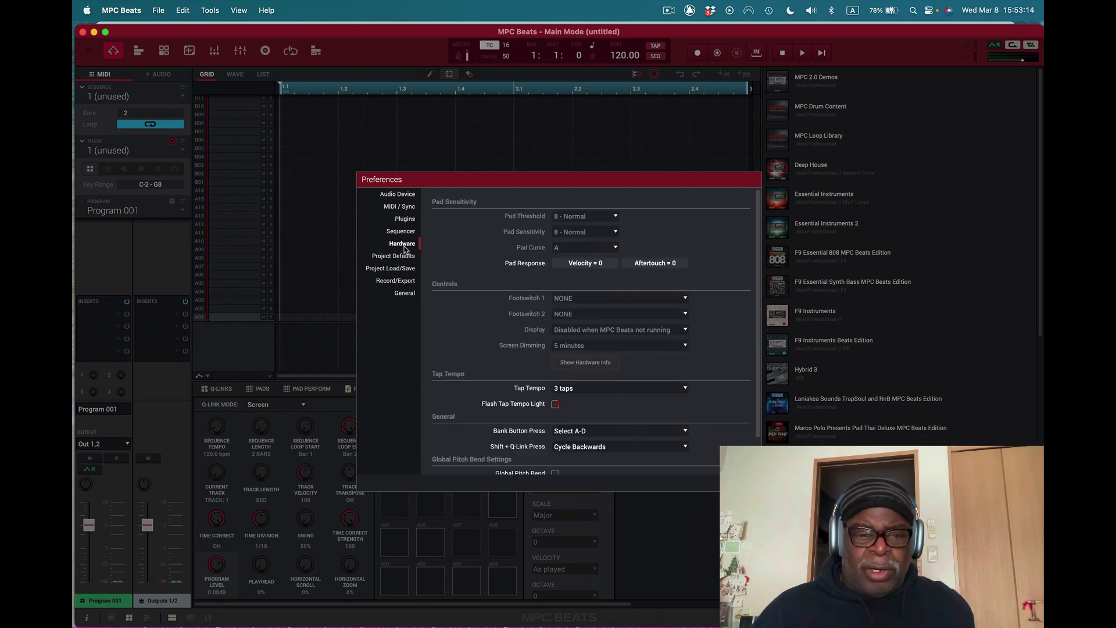
# - Review Project Defaults, Load/Save, Record/Export, General and Plugins pages, then close Preferences
pyautogui.click(408, 257)
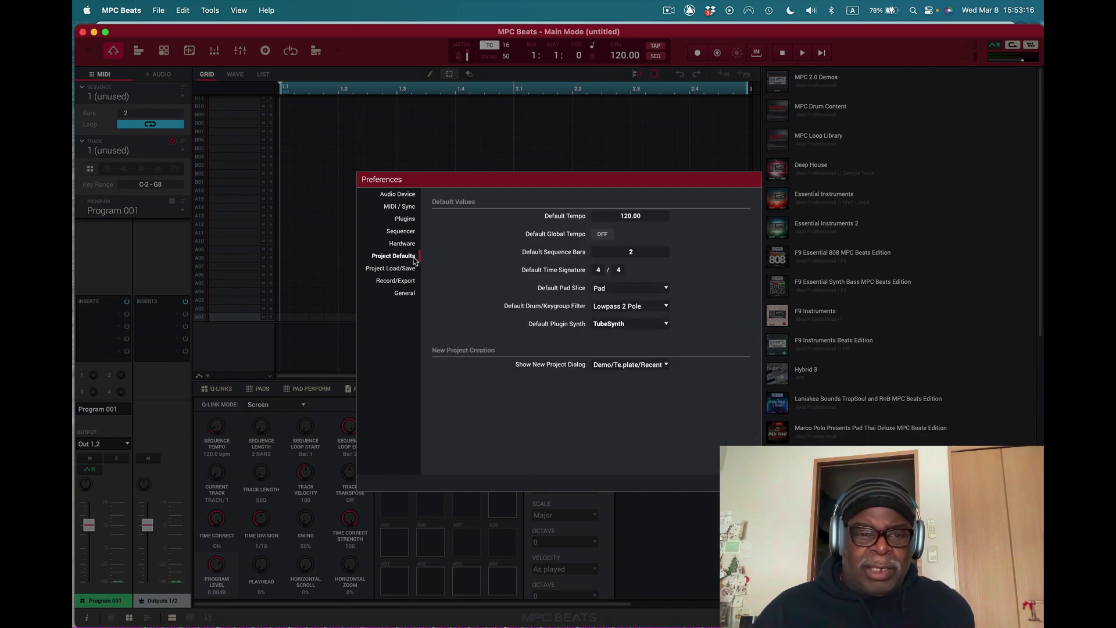
pyautogui.click(410, 269)
pyautogui.click(406, 282)
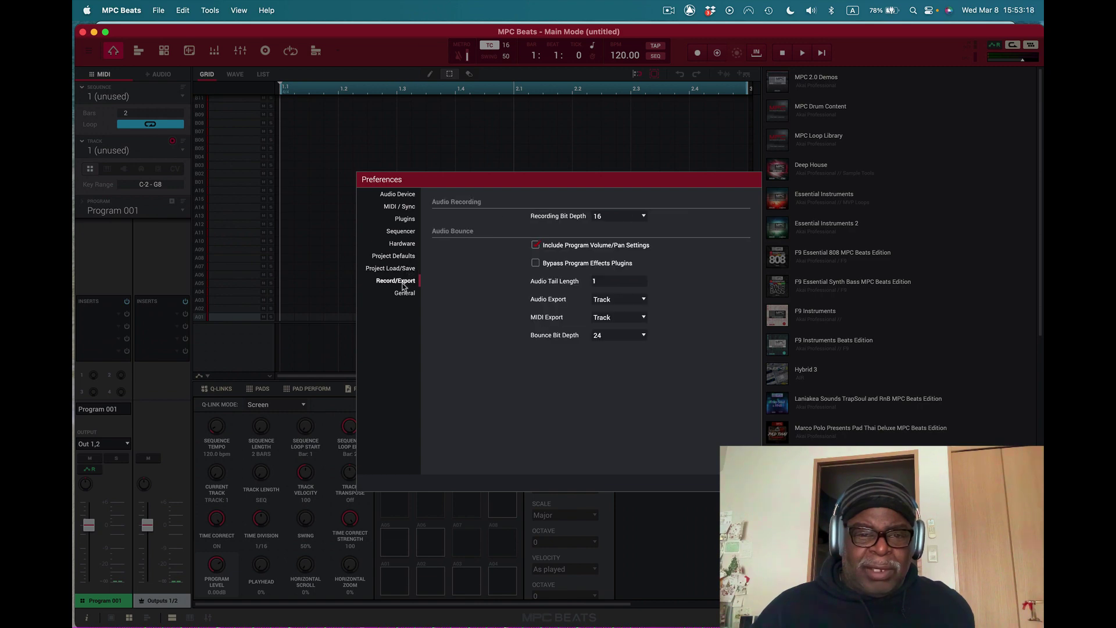
pyautogui.click(408, 295)
pyautogui.click(410, 223)
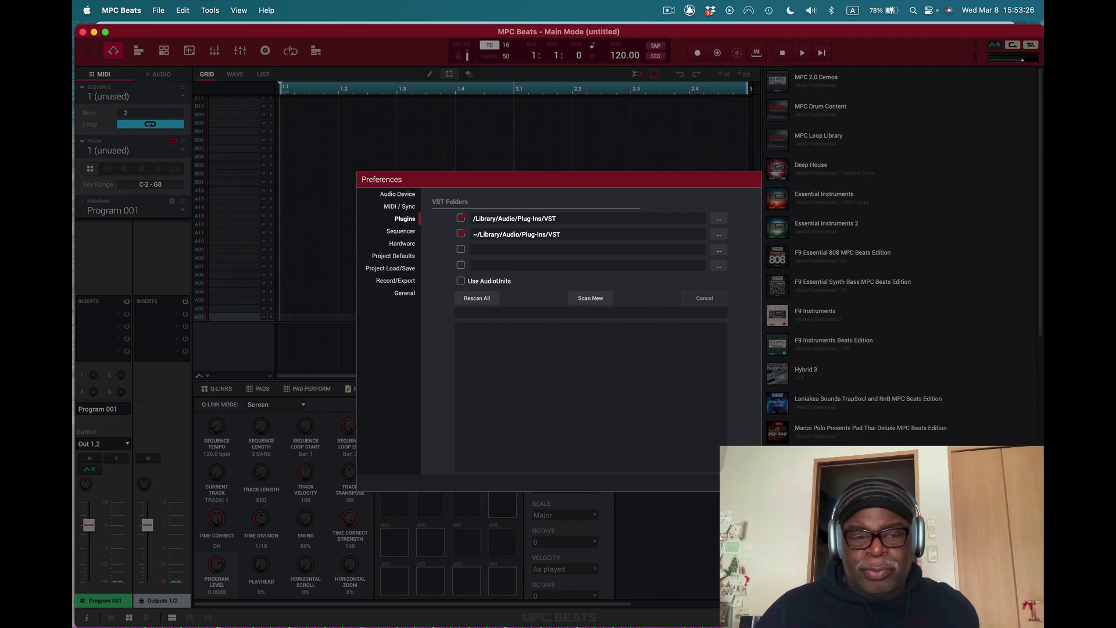
pyautogui.press('Escape')
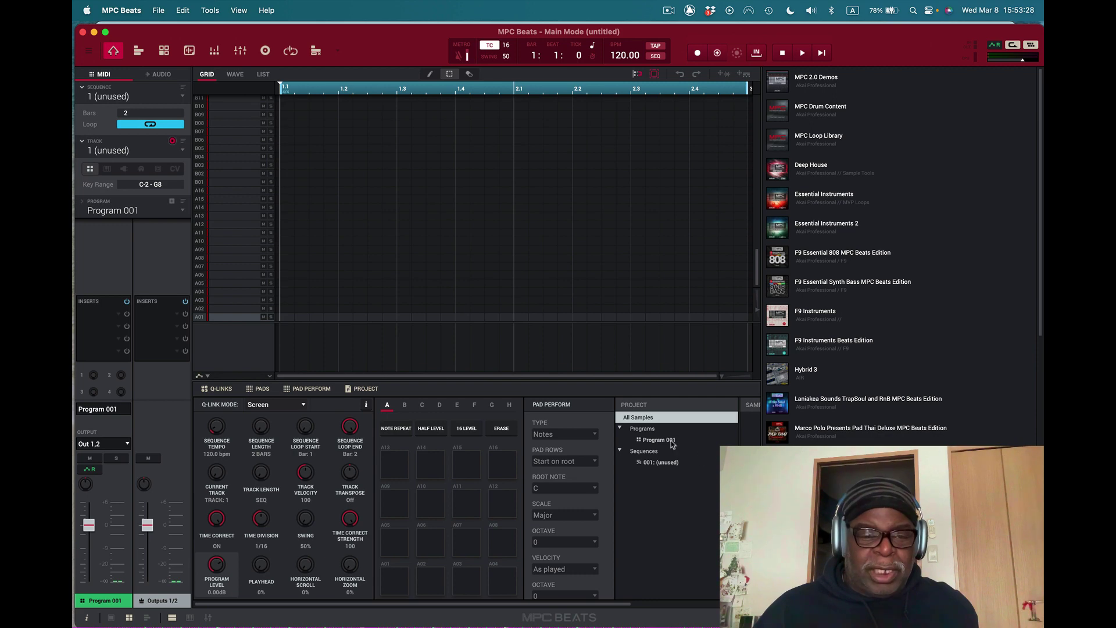
pyautogui.click(178, 316)
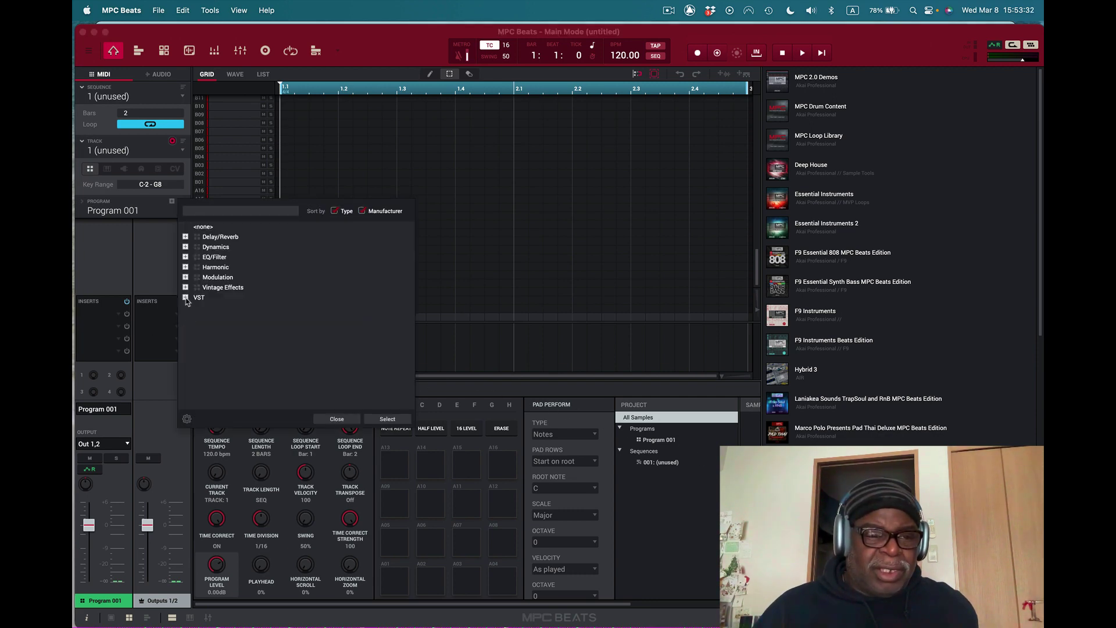
pyautogui.click(186, 297)
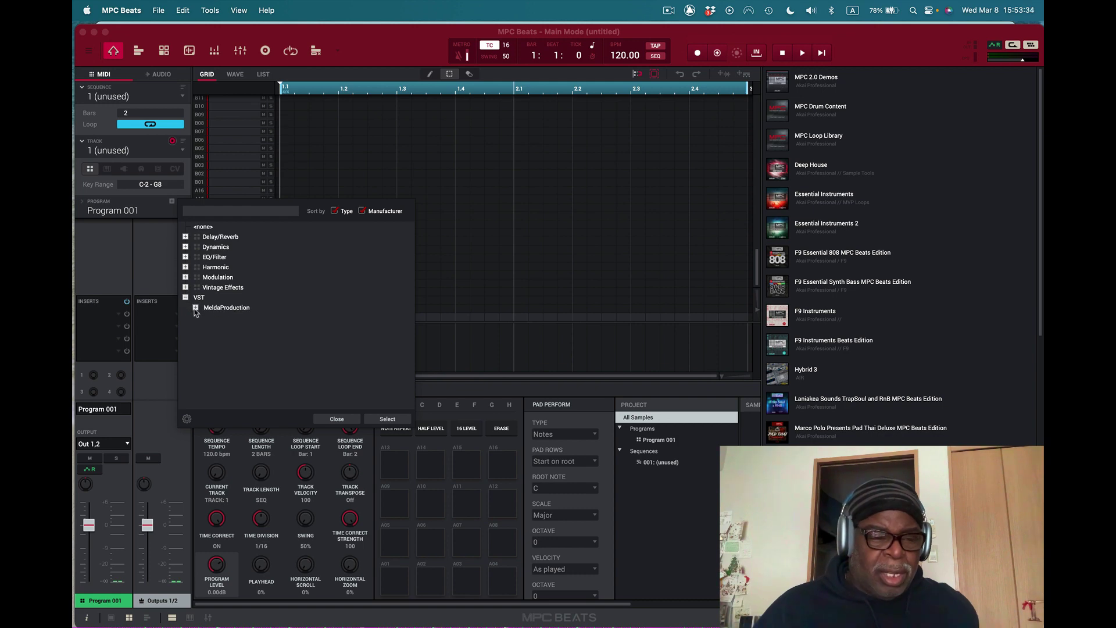
pyautogui.click(197, 309)
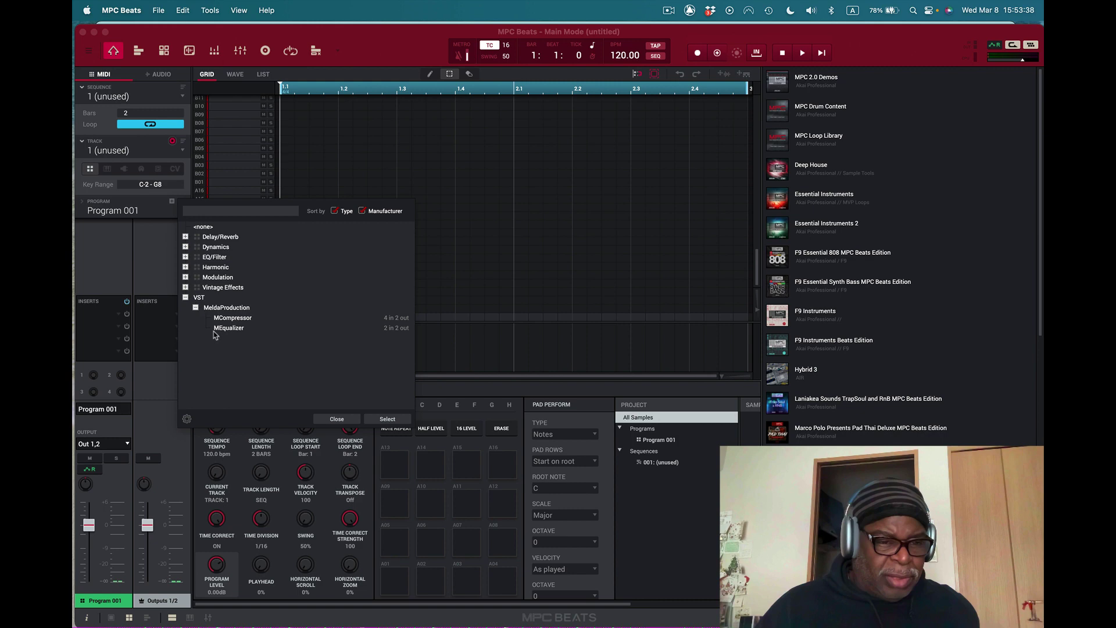
pyautogui.click(185, 298)
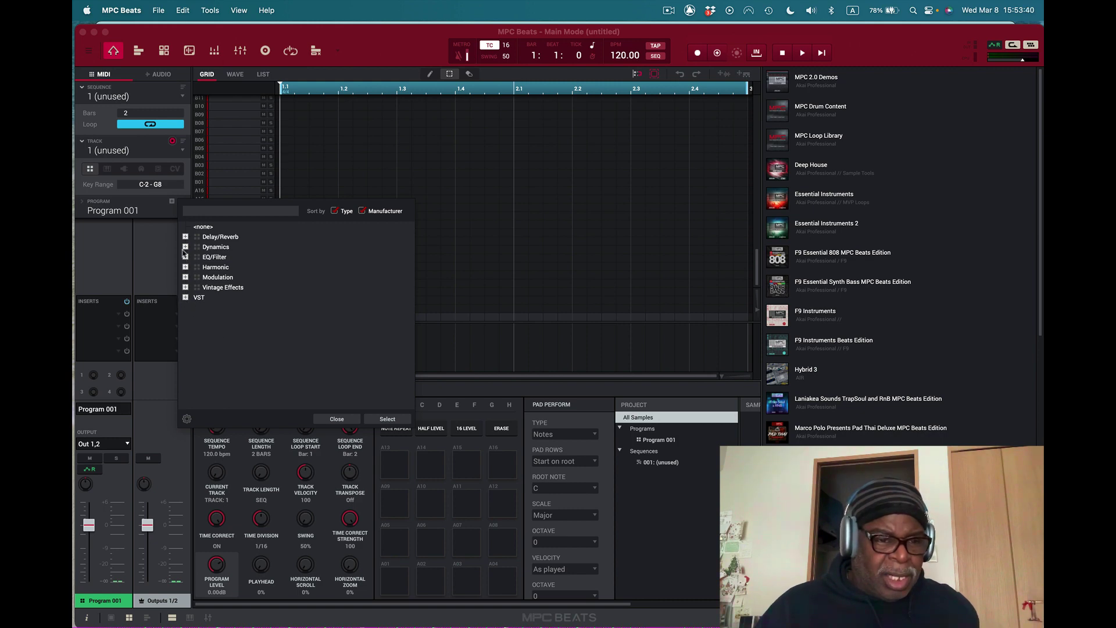
pyautogui.click(362, 211)
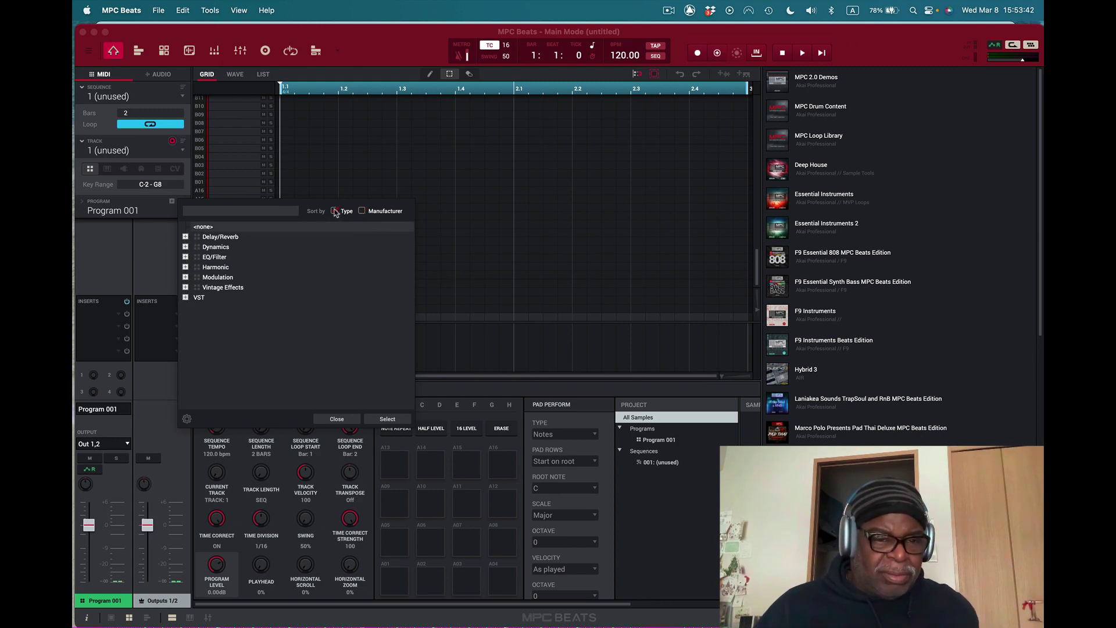
pyautogui.click(335, 211)
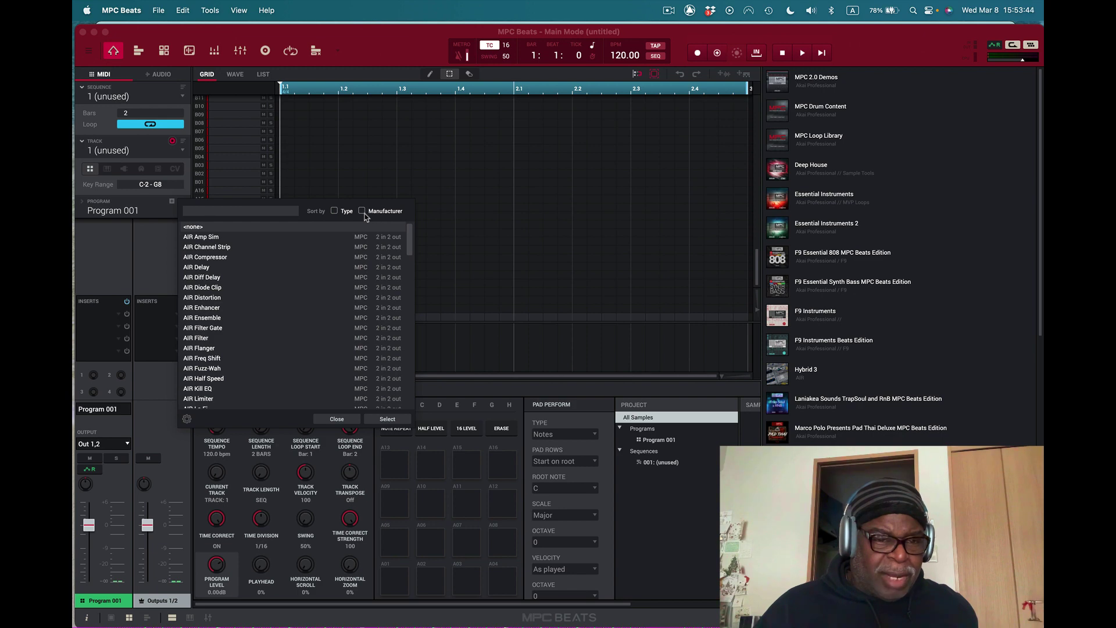
pyautogui.click(362, 211)
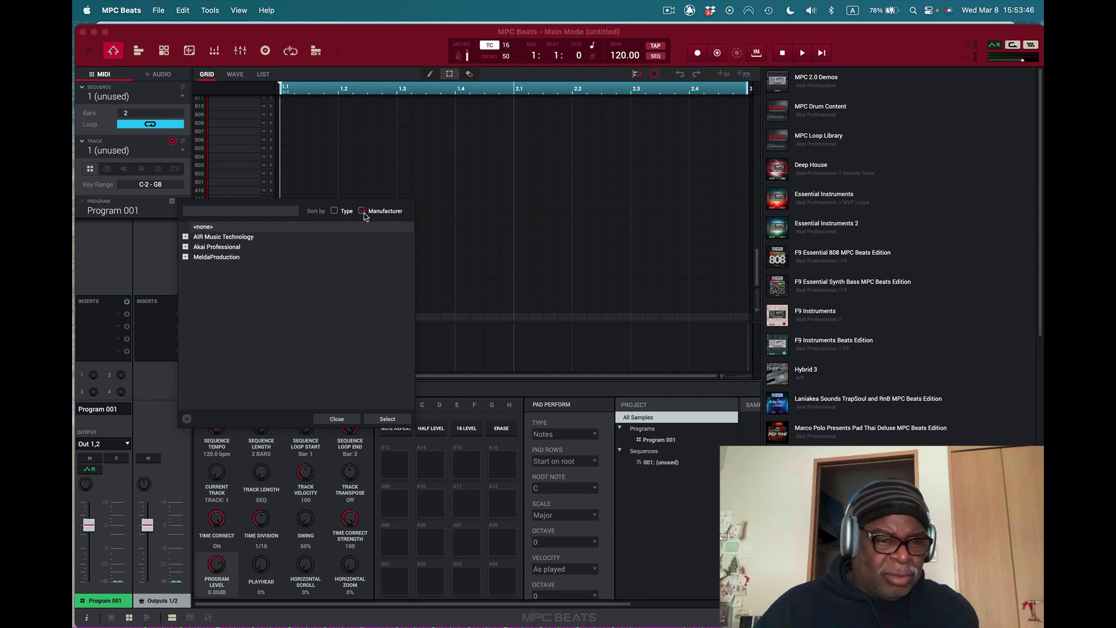
pyautogui.click(186, 237)
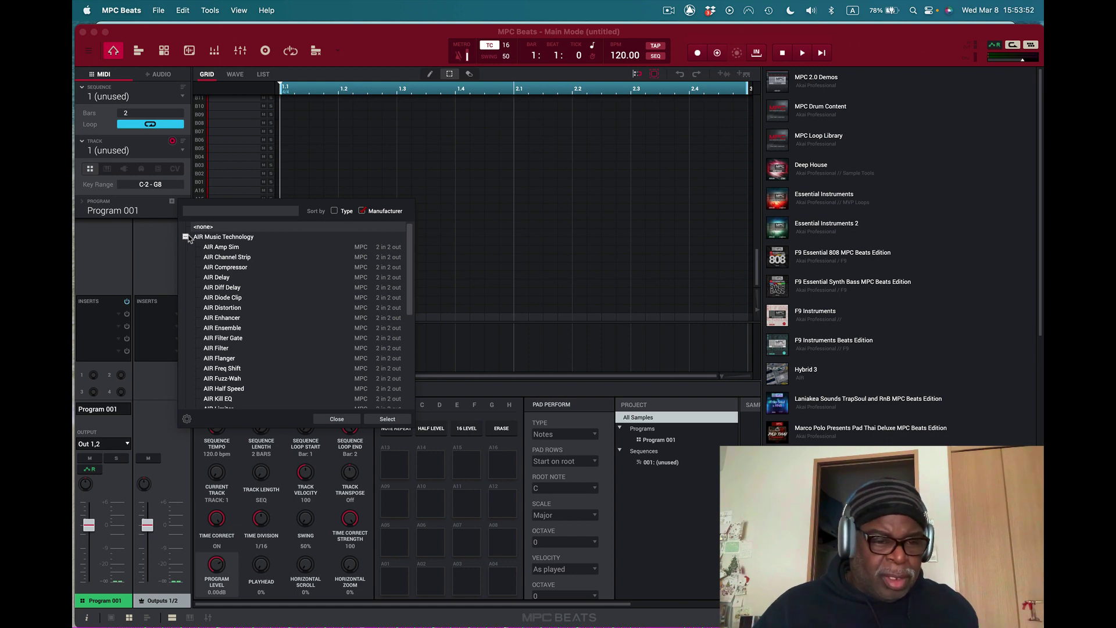
pyautogui.click(362, 212)
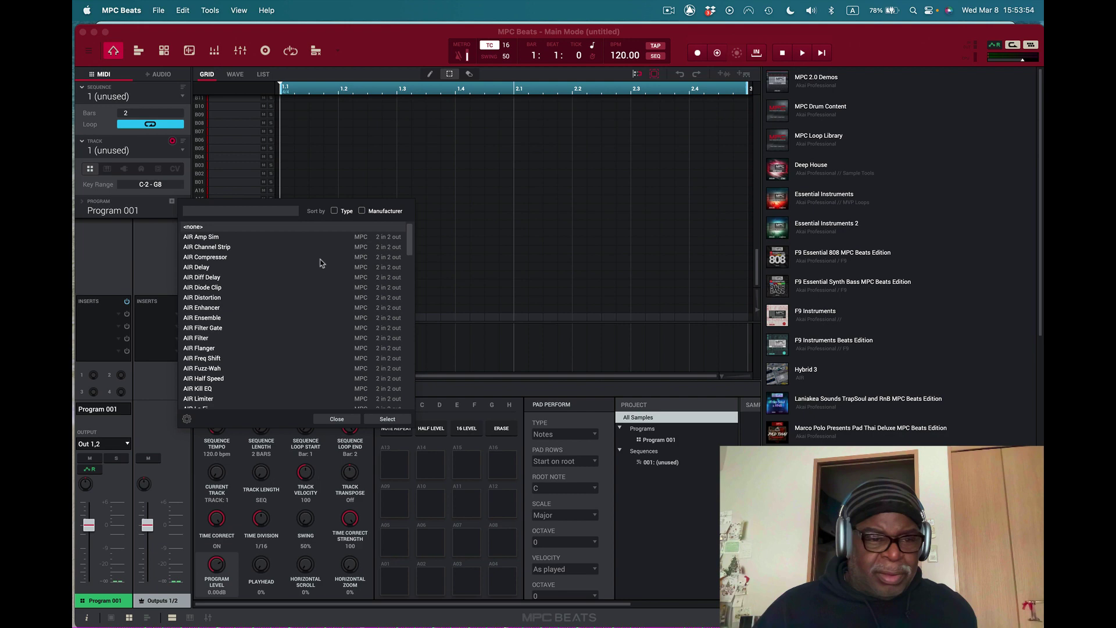
pyautogui.scroll(-2, 273, 293)
pyautogui.scroll(-1, 272, 294)
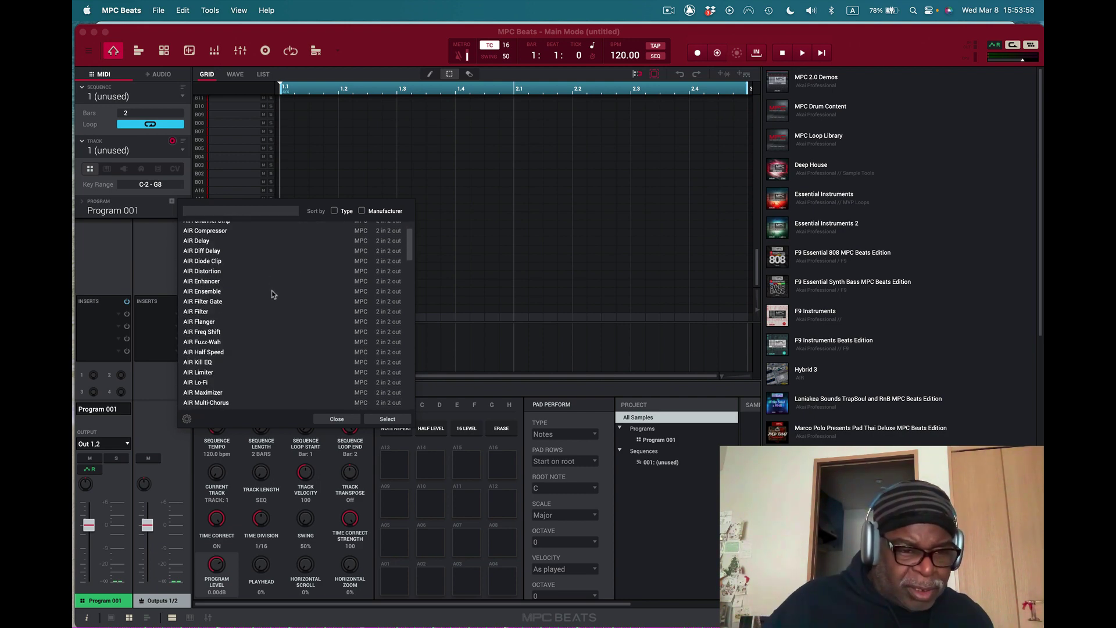
pyautogui.scroll(-10, 271, 294)
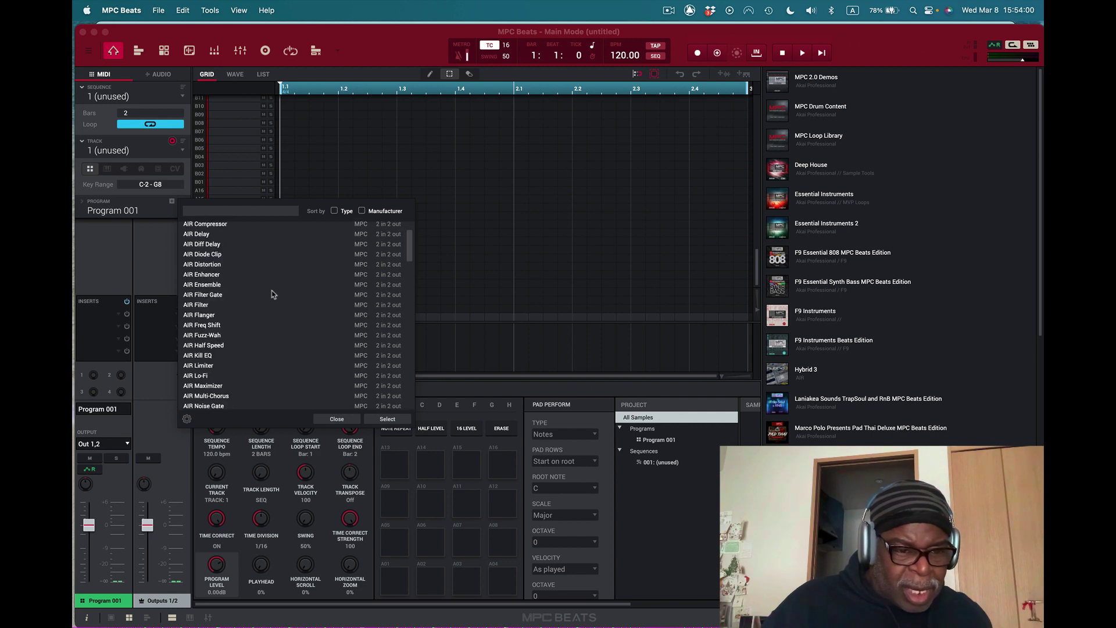
pyautogui.scroll(-20, 272, 294)
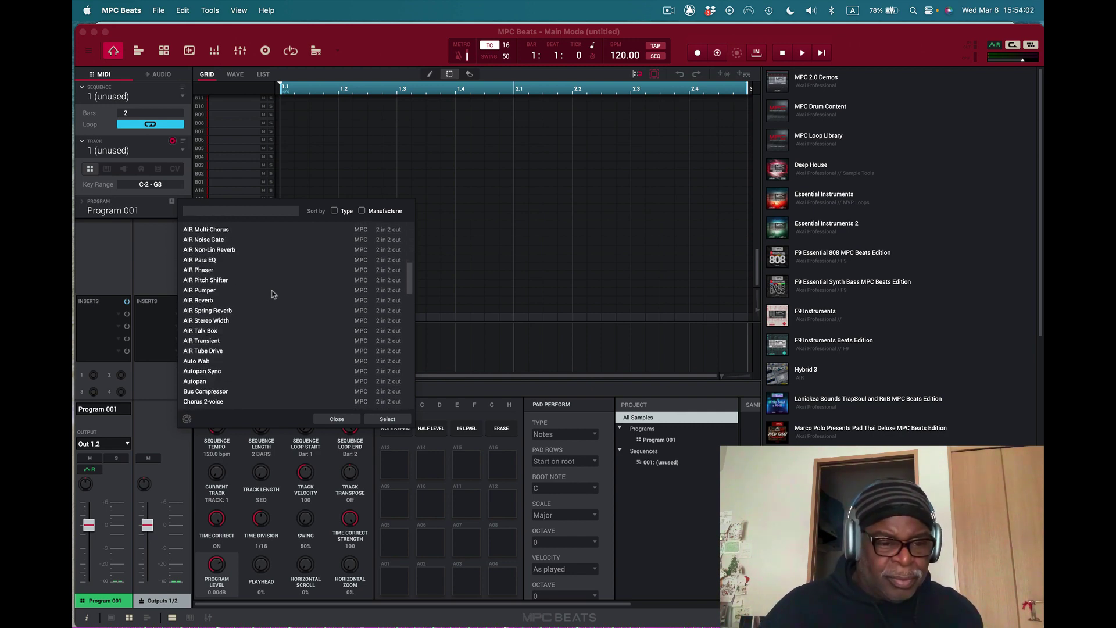
pyautogui.scroll(-14, 272, 294)
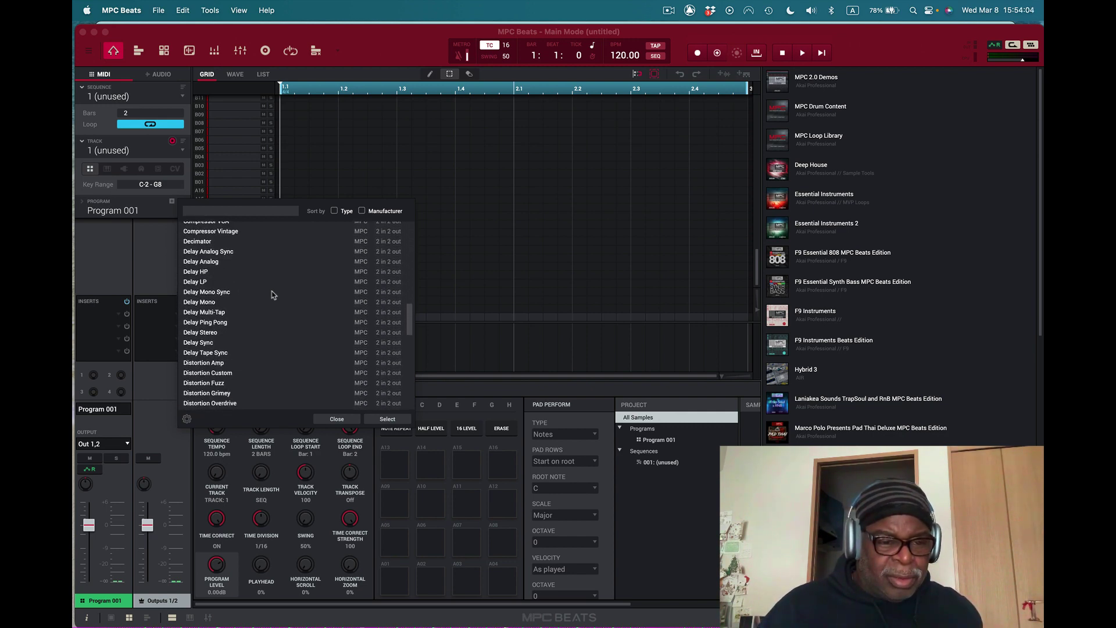
pyautogui.scroll(-15, 276, 299)
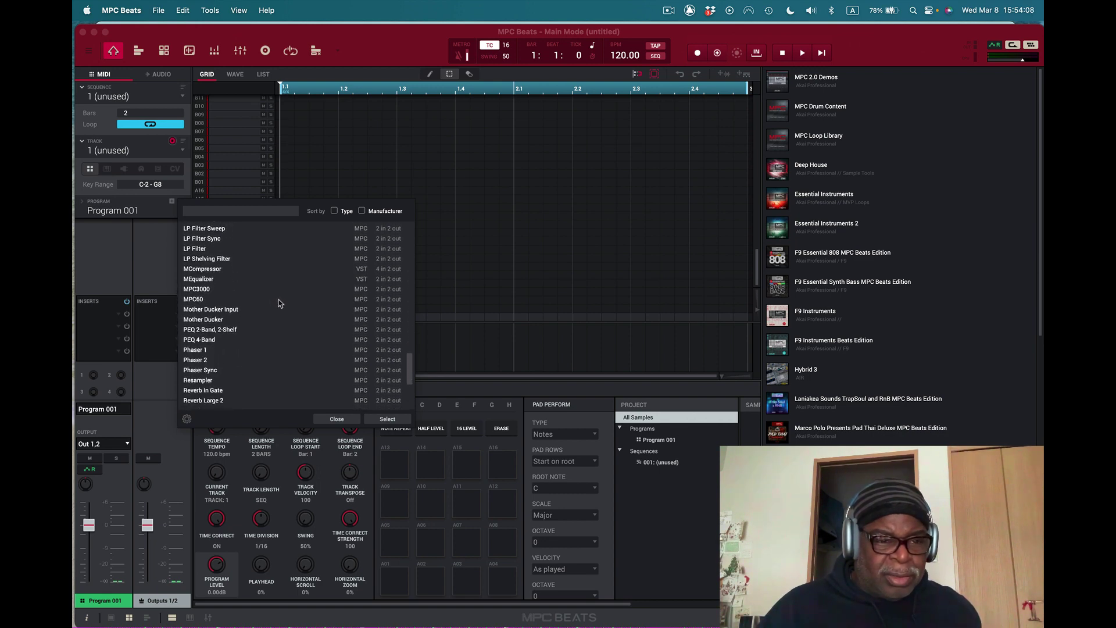
pyautogui.scroll(7, 279, 302)
pyautogui.scroll(2, 278, 303)
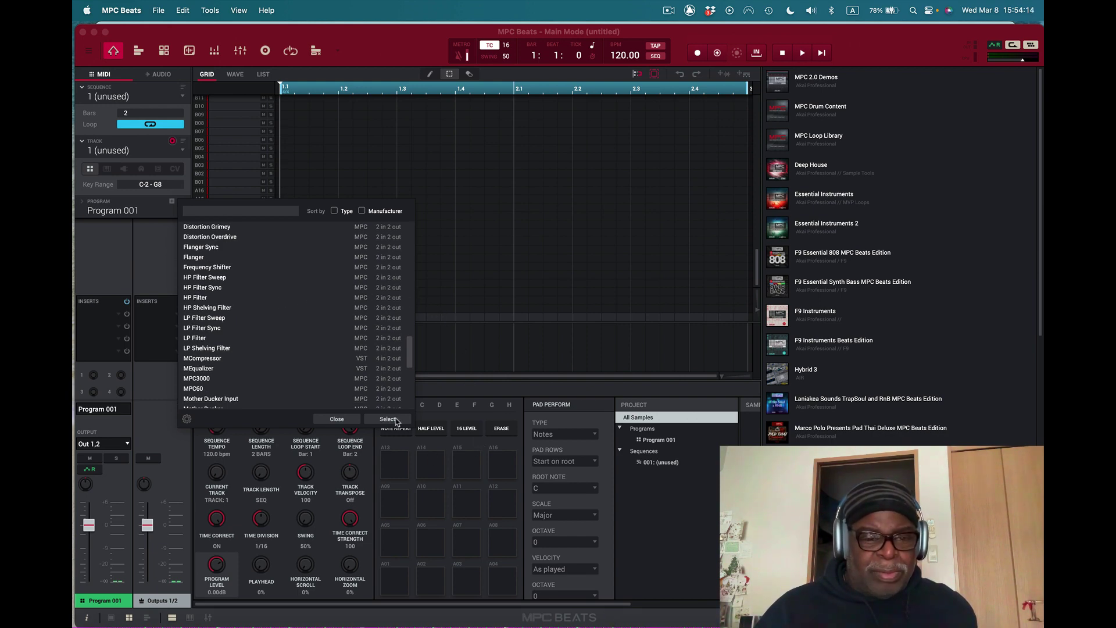
pyautogui.click(342, 419)
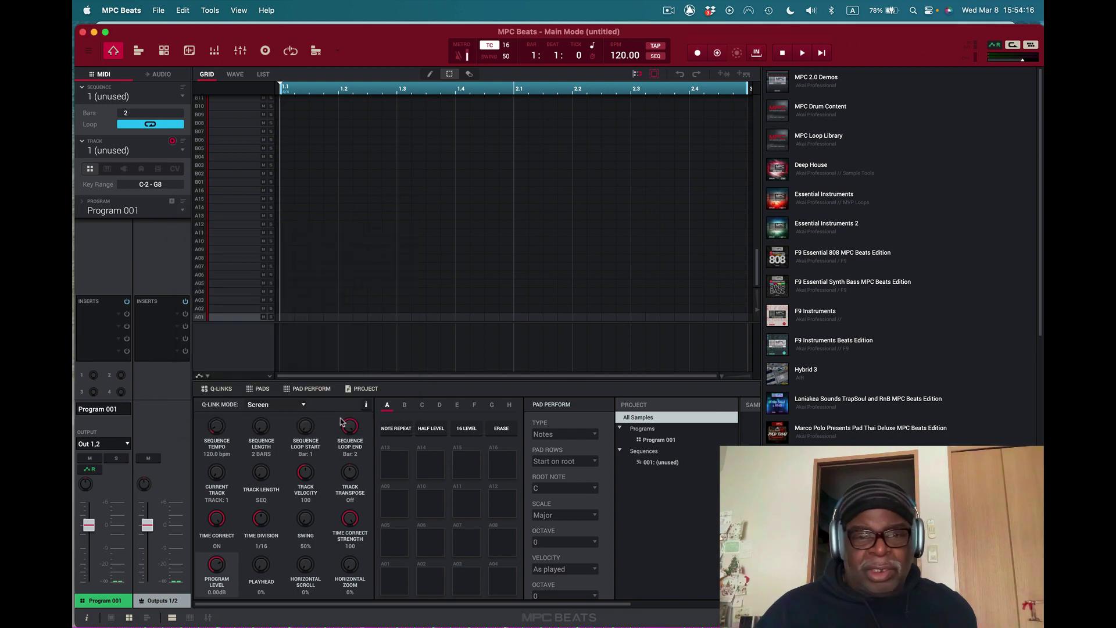